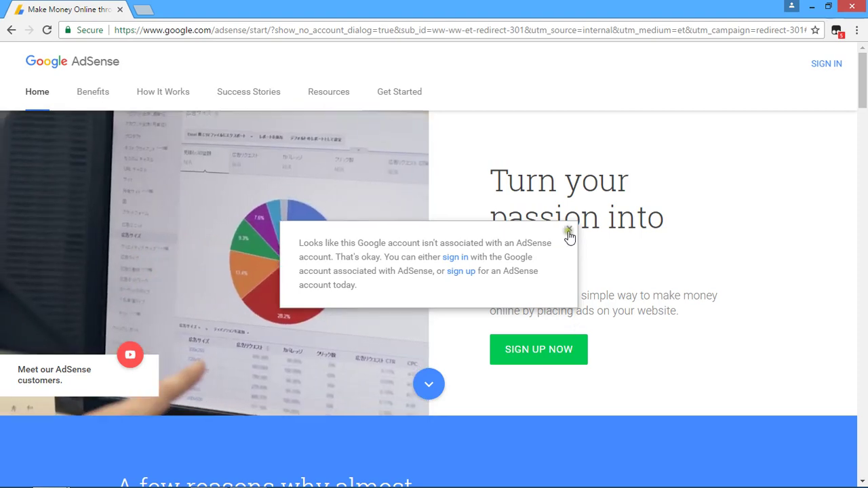
Dismiss the no-account notice and start the AdSense signup with the signed-in Google account
left_click(569, 229)
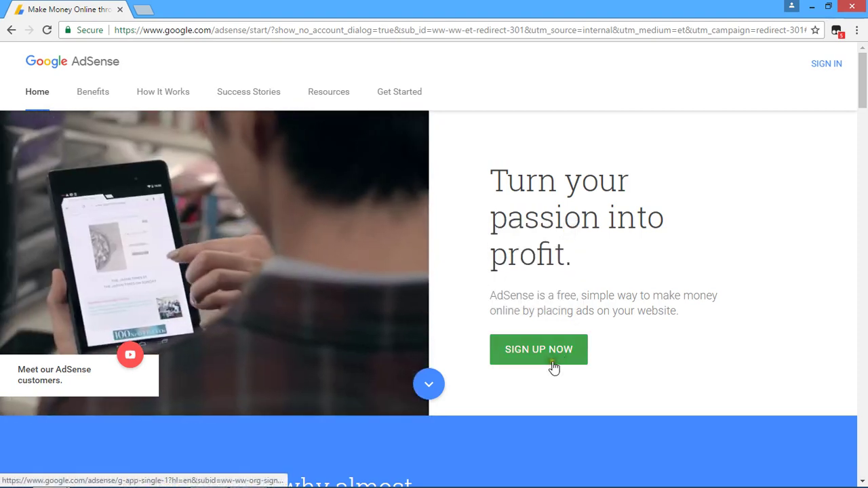
left_click(550, 353)
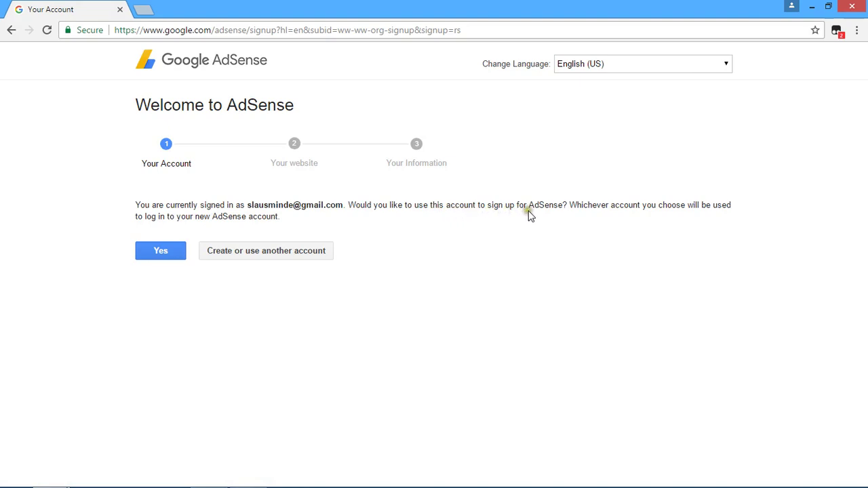
left_click(166, 253)
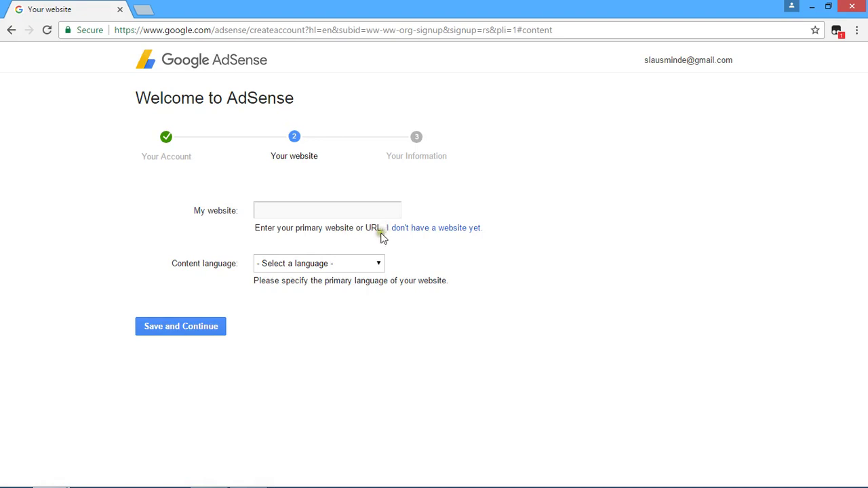
left_click(313, 213)
type("www.slau")
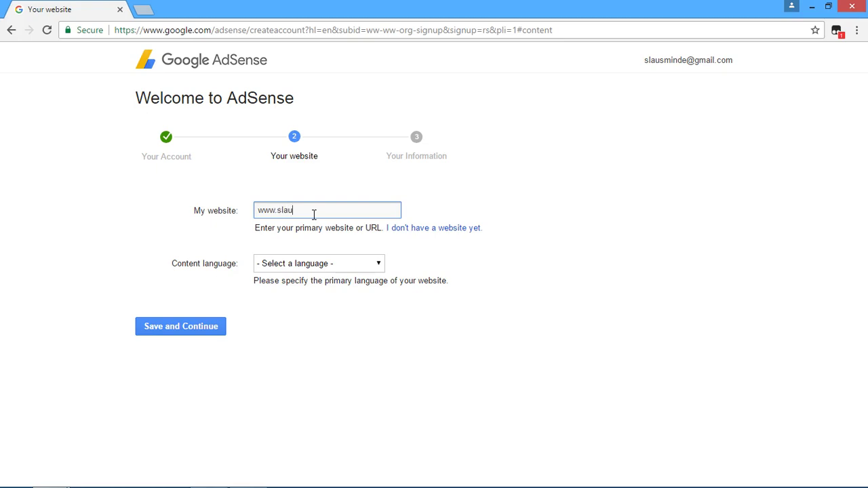
type("stz.com")
left_click(377, 264)
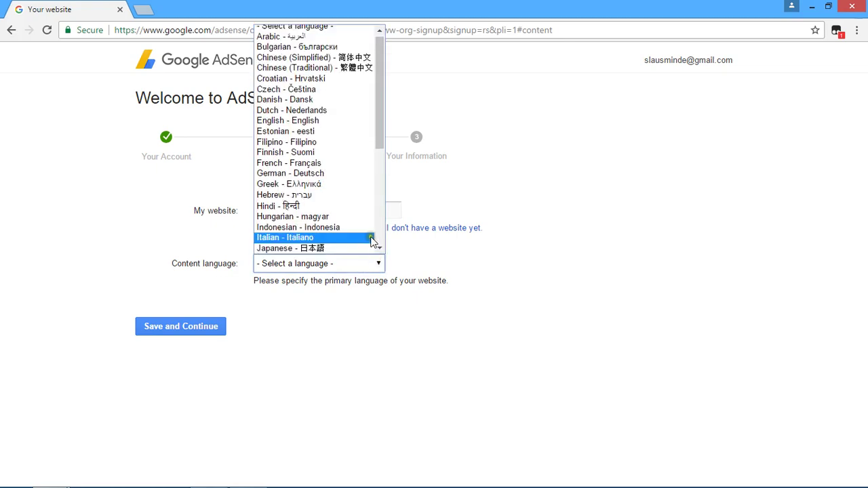
left_click(322, 122)
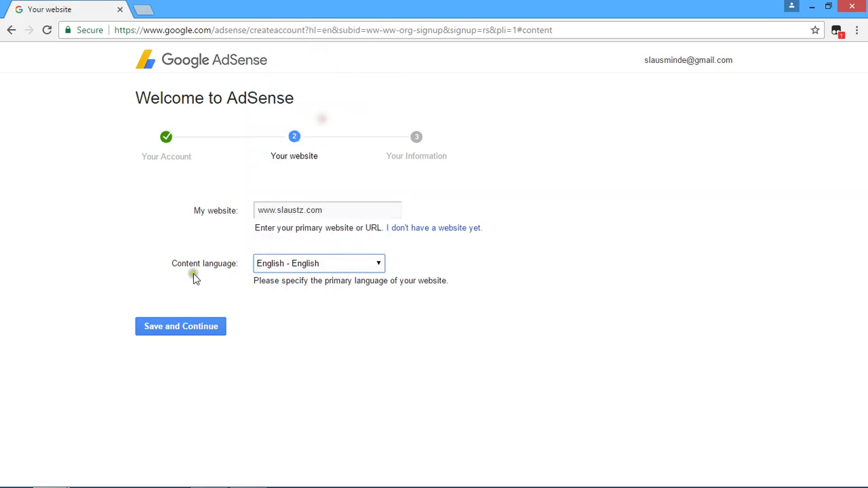
left_click(180, 328)
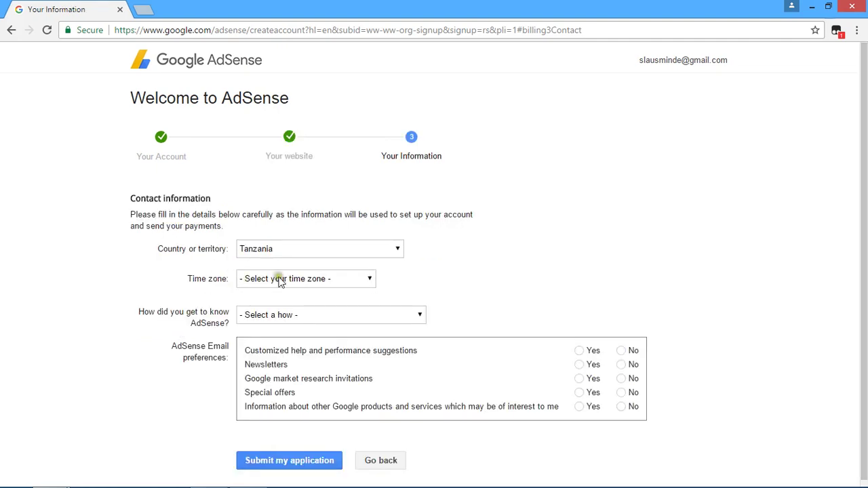
Choose (UTC+03:00) Nairobi as the contact time zone
left_click(372, 280)
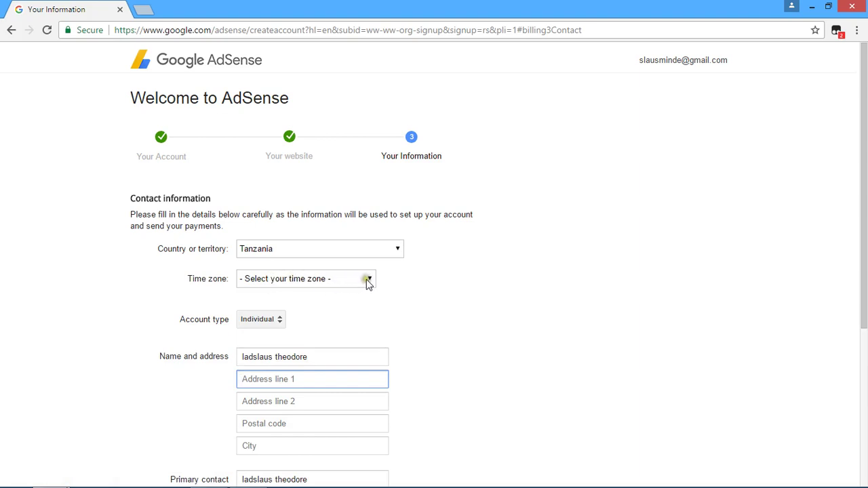
left_click(370, 280)
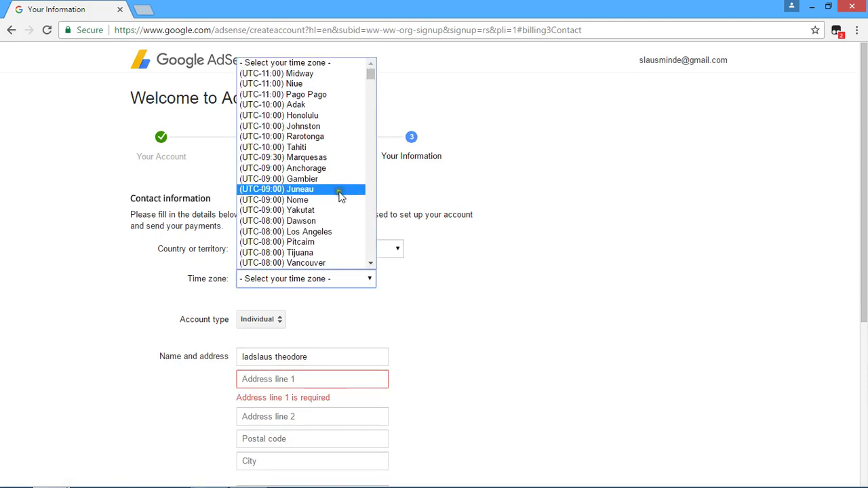
left_click_drag(371, 74, 367, 198)
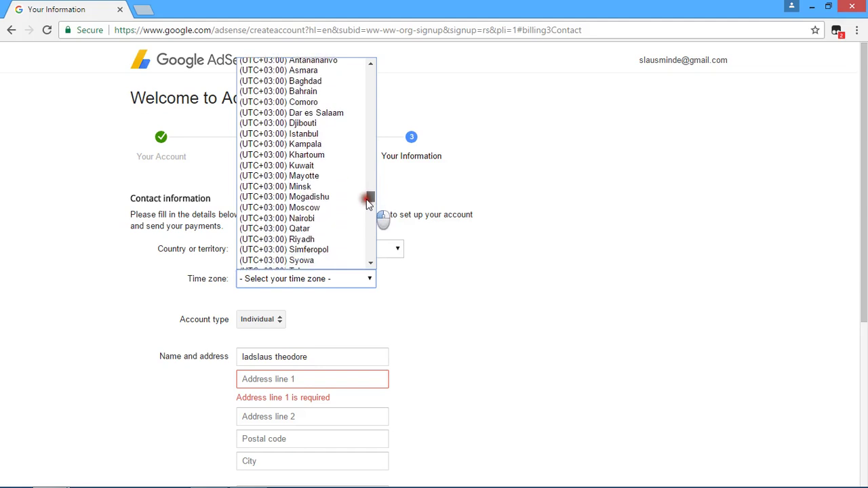
left_click(305, 217)
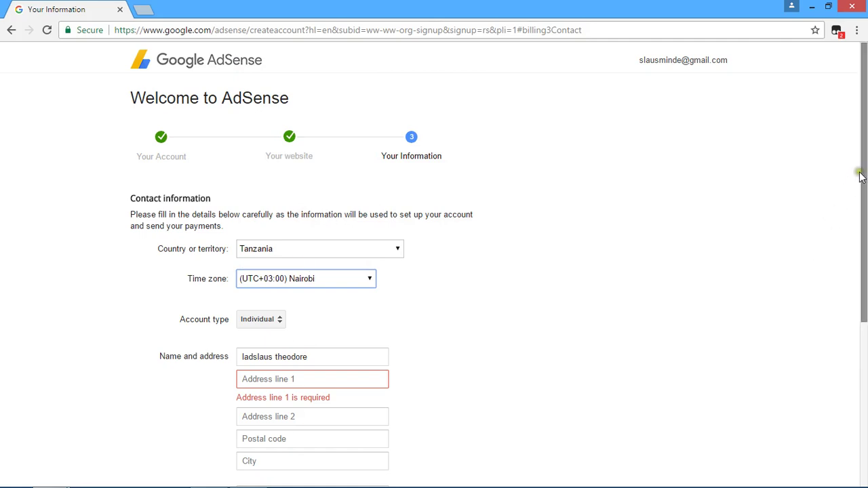
left_click_drag(865, 169, 865, 254)
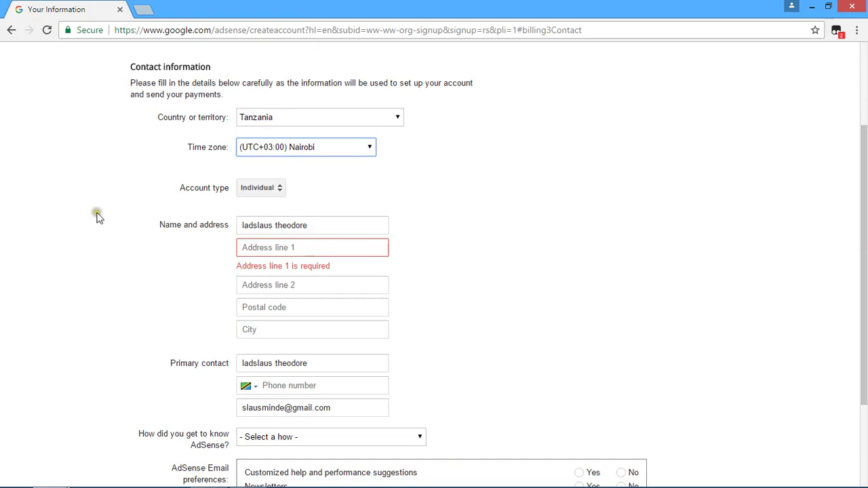
Enter the ten-digit number in Address line 1
left_click(292, 247)
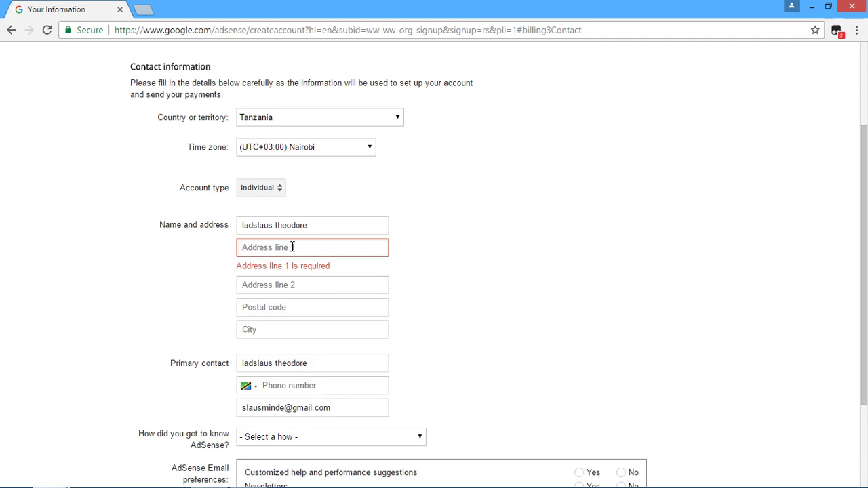
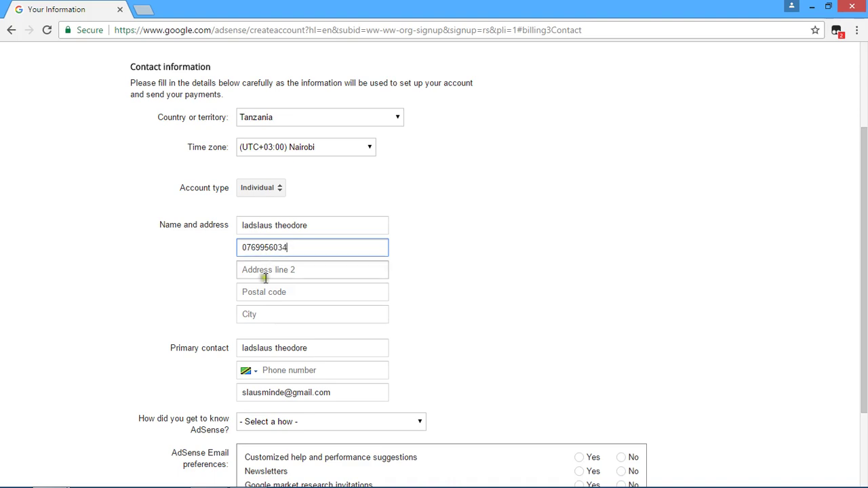
Copy the Address line 1 number into Address line 2
left_click_drag(244, 247, 302, 248)
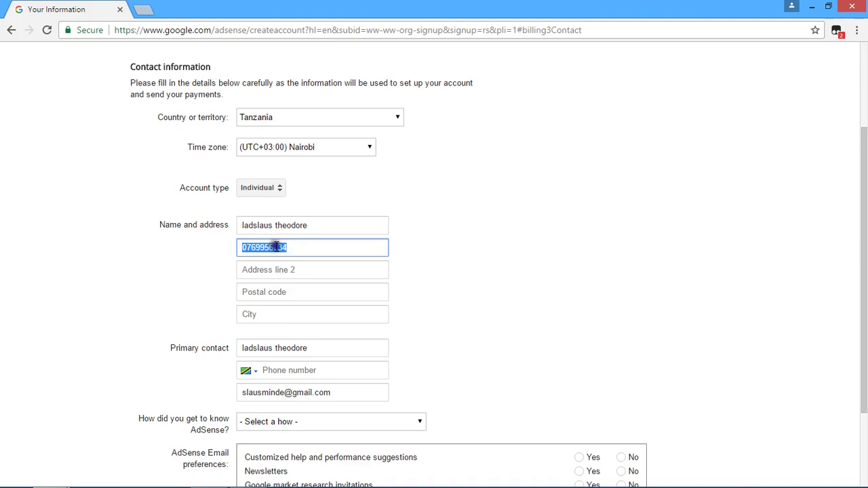
right_click(276, 247)
left_click(270, 272)
left_click(263, 273)
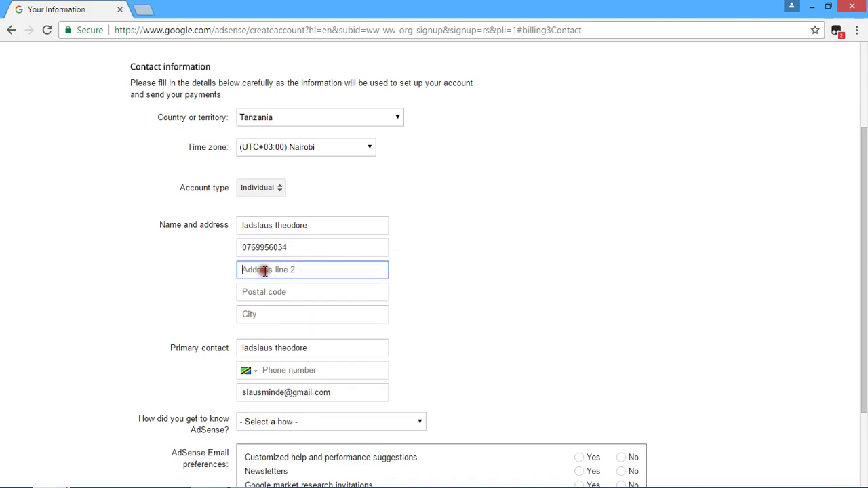
right_click(263, 272)
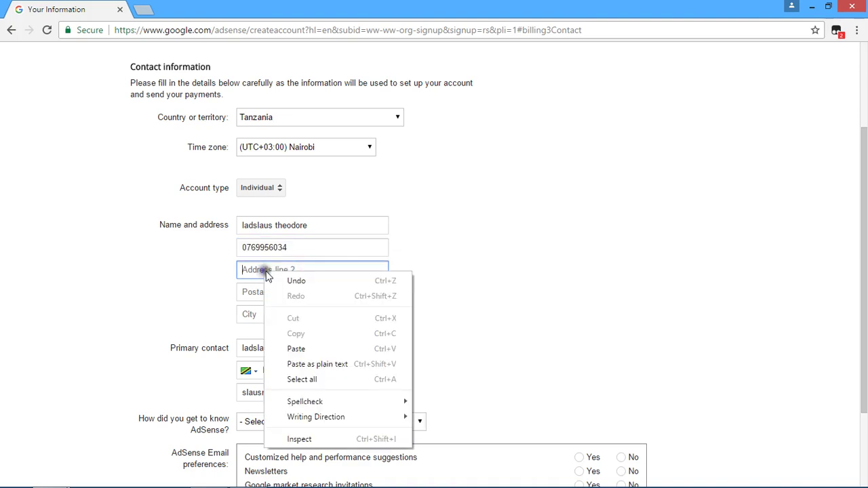
left_click(296, 348)
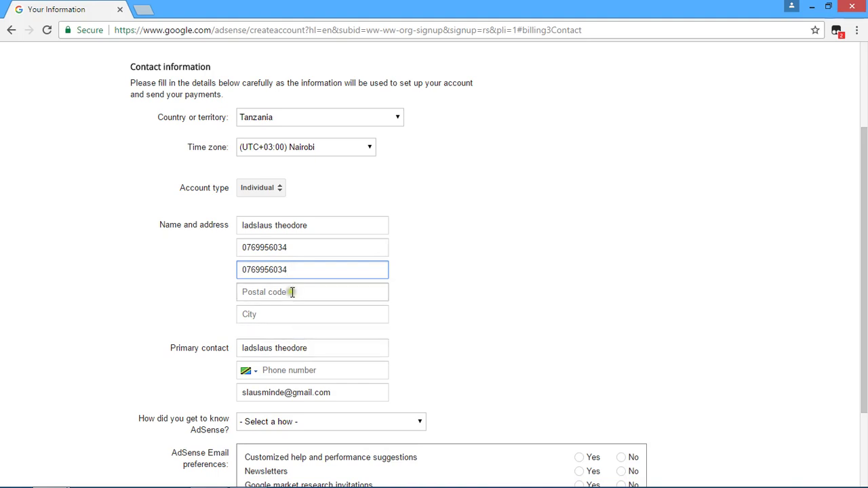
left_click(278, 315)
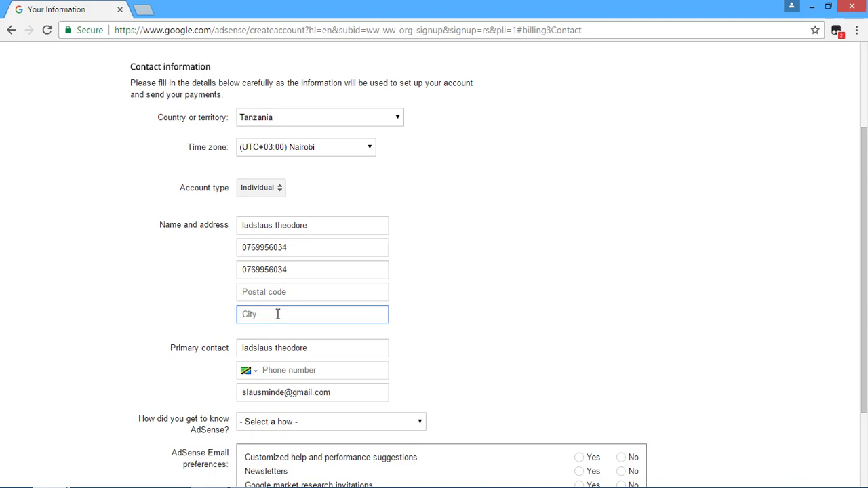
Move the mistyped code from City into the Postal code field and enter the city
type("64")
key("BackSpace")
key("BackSpace")
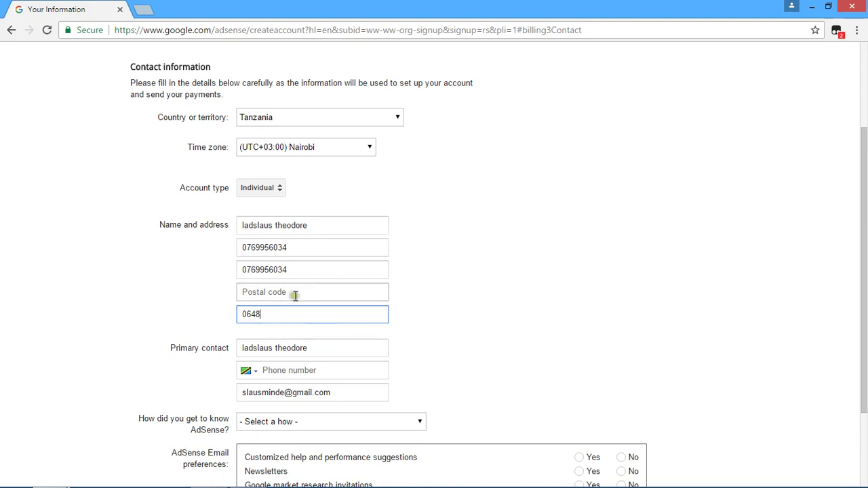
left_click_drag(240, 313, 269, 319)
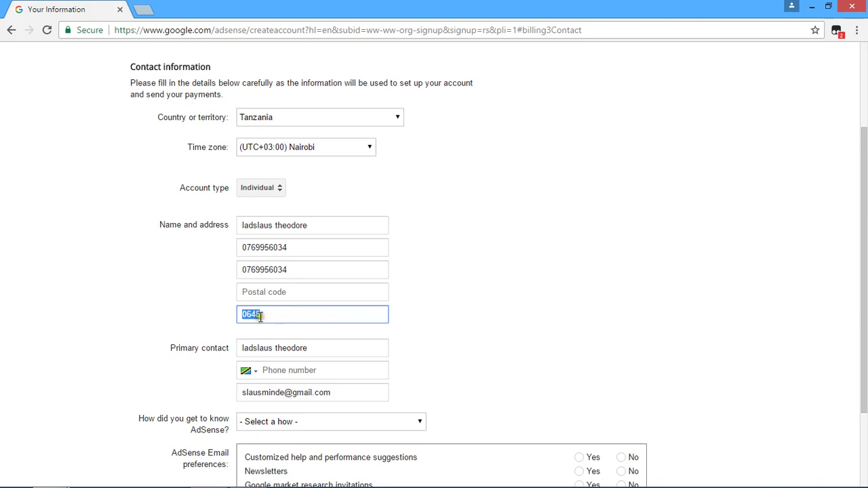
right_click(253, 317)
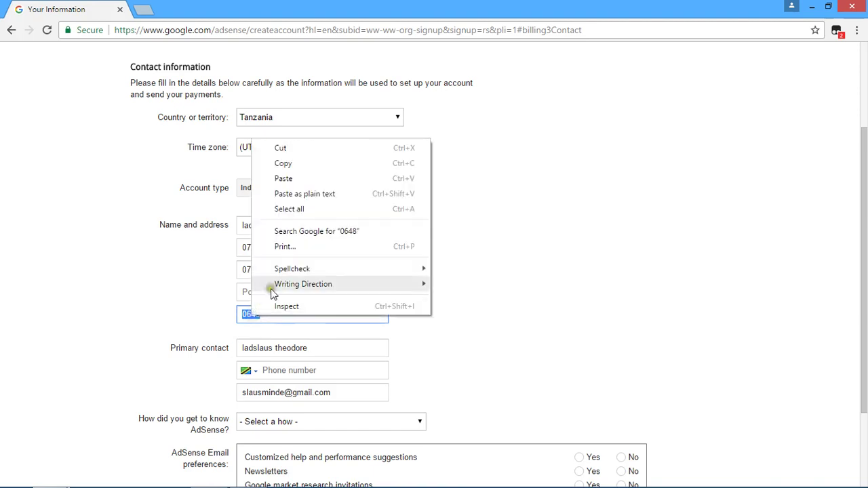
left_click(279, 148)
left_click(276, 292)
right_click(276, 292)
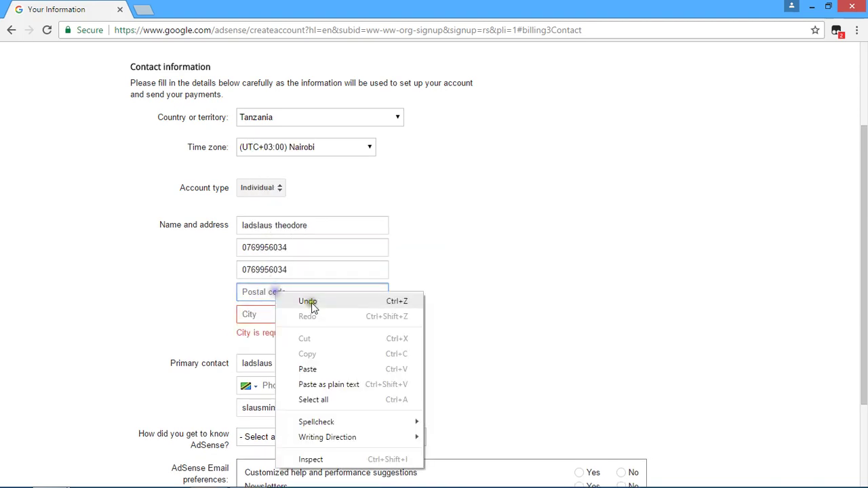
left_click(321, 369)
left_click(274, 313)
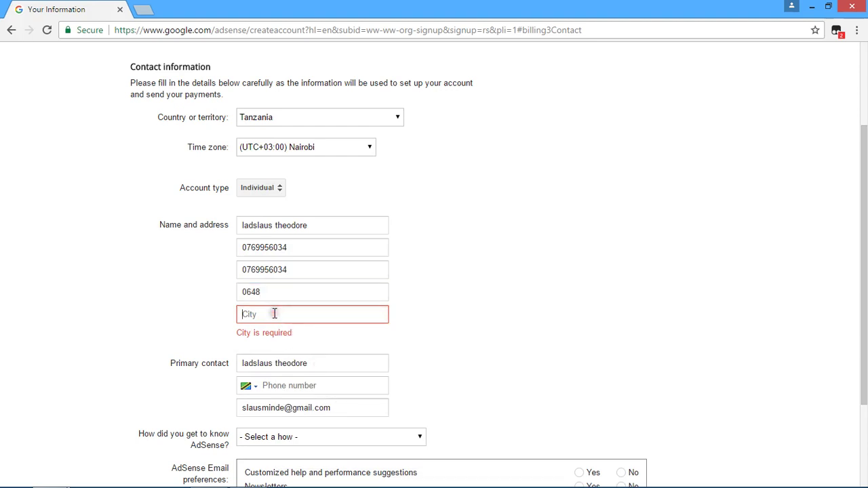
type("NJOMBE")
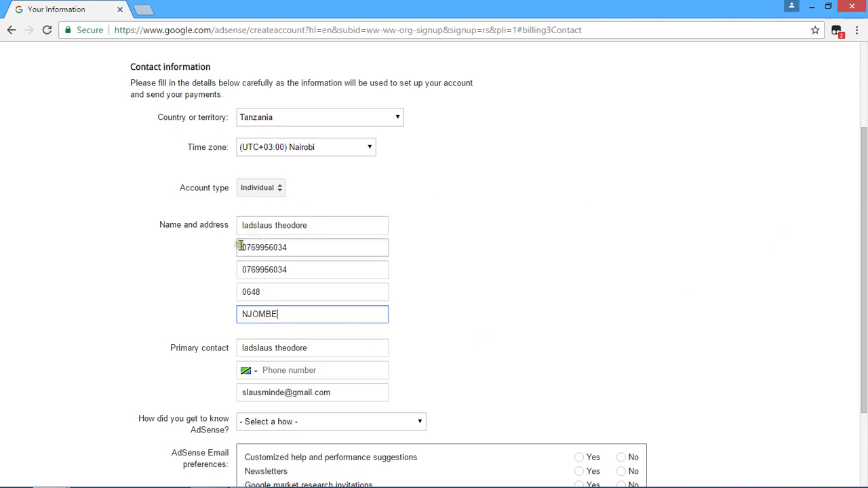
Copy the Address line 2 number into the primary contact's phone number field
left_click_drag(240, 247, 288, 249)
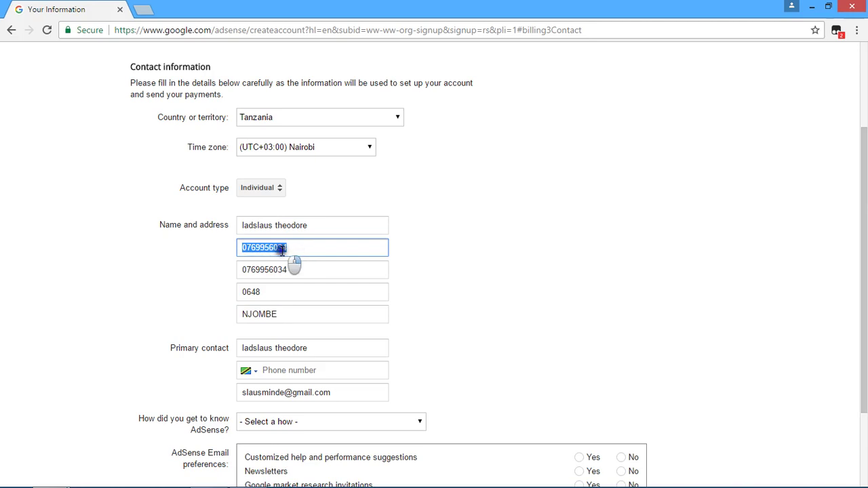
right_click(282, 251)
left_click(299, 275)
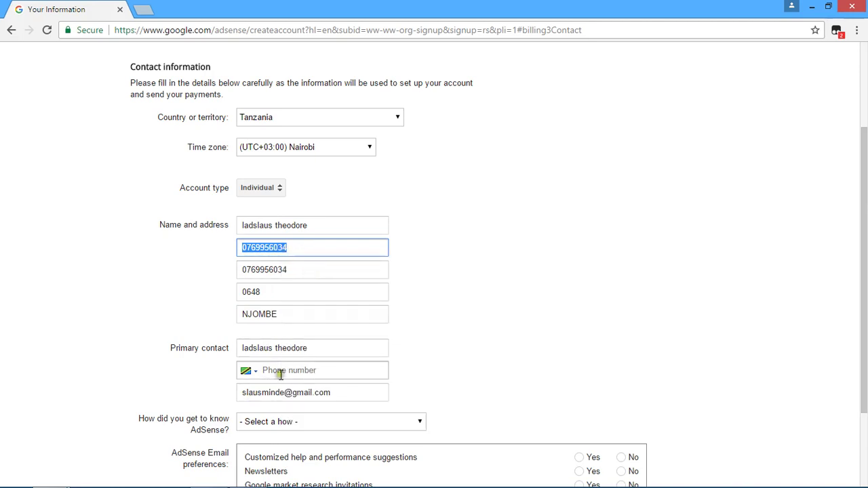
left_click(284, 370)
right_click(283, 370)
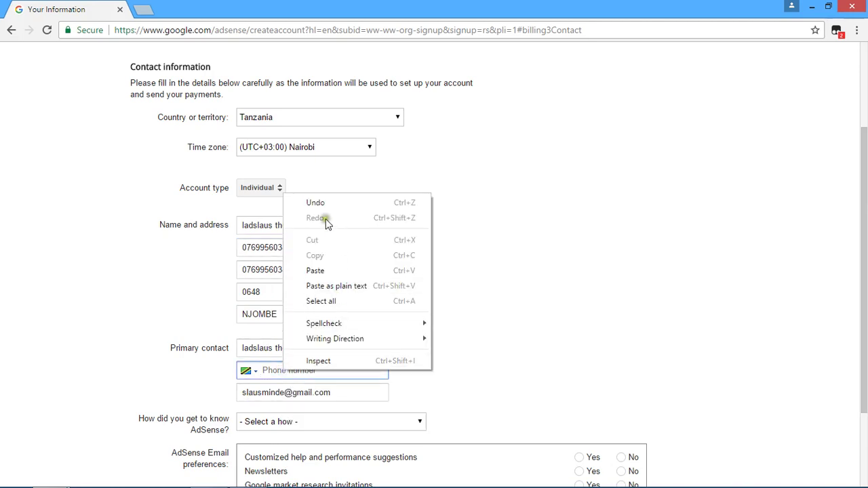
left_click(316, 271)
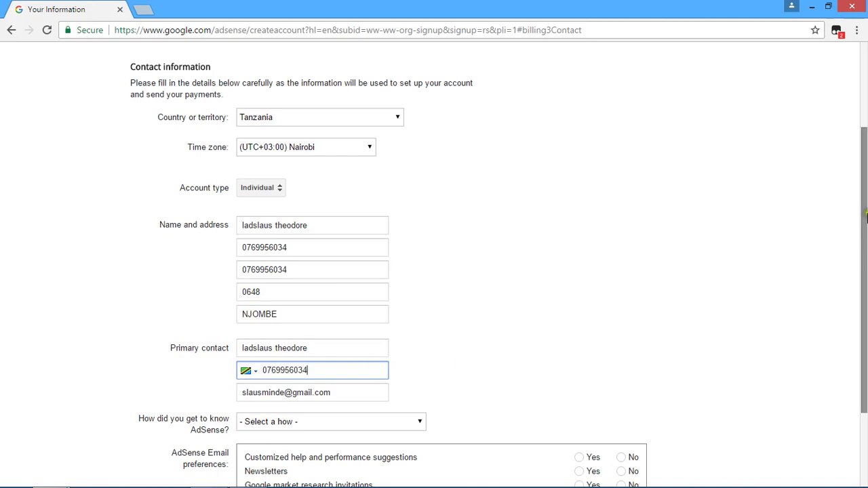
left_click_drag(865, 198, 859, 348)
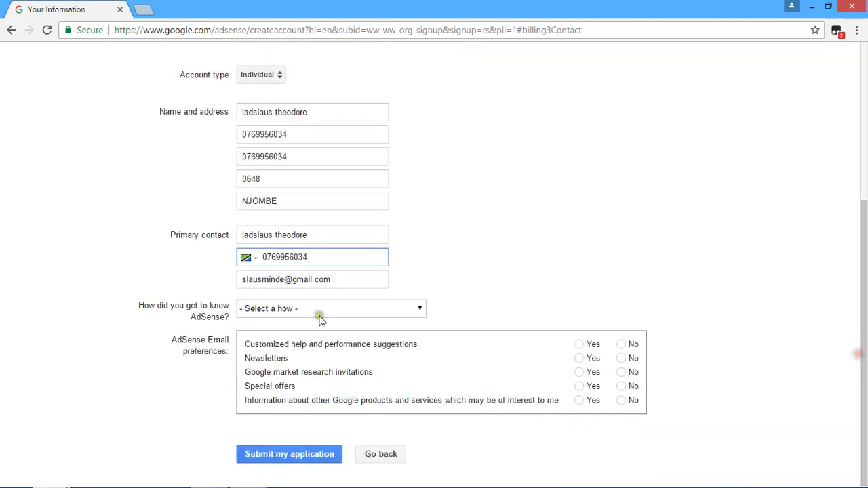
Pick 'An online ad promoting AdSense', opt in to all five email preferences, and submit
left_click(420, 309)
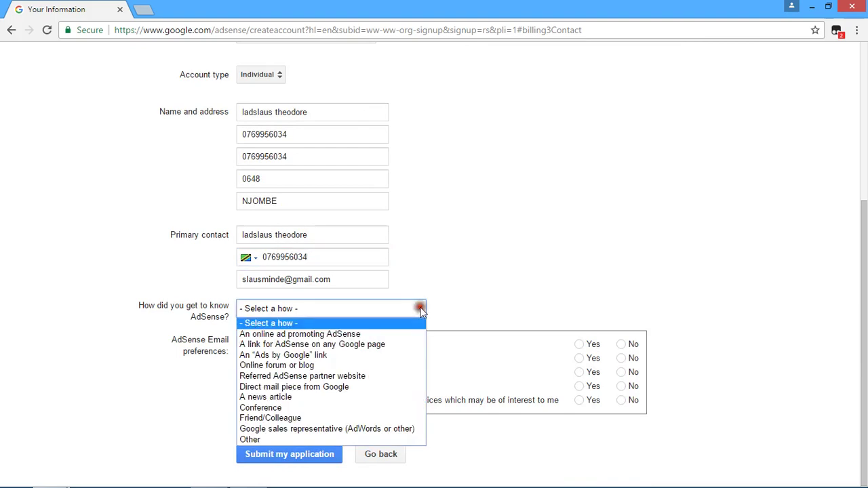
left_click(313, 334)
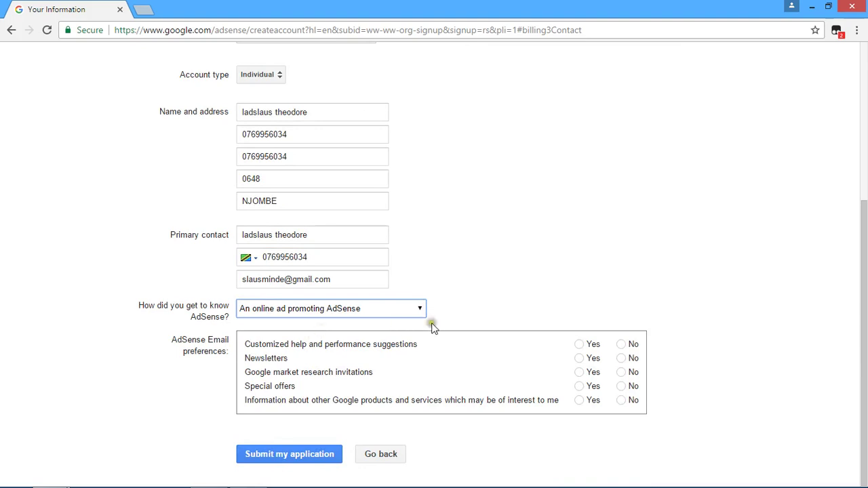
left_click(580, 344)
left_click(580, 358)
left_click(579, 372)
left_click(579, 386)
left_click(580, 401)
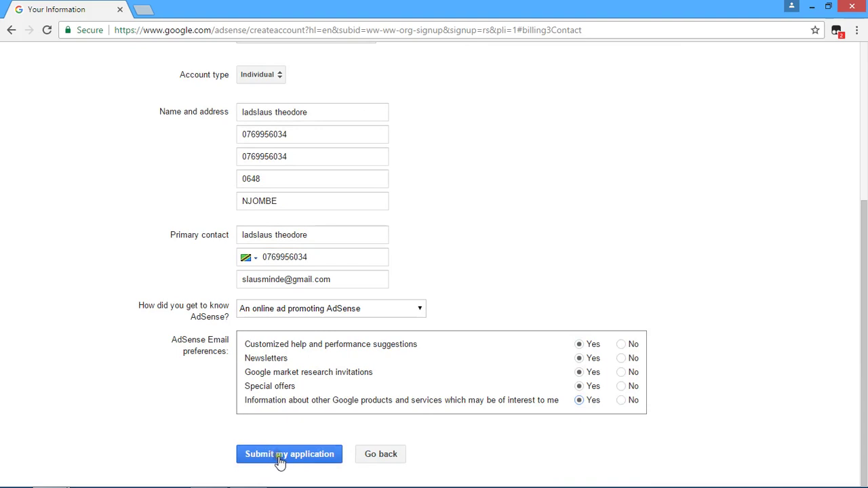
left_click(299, 456)
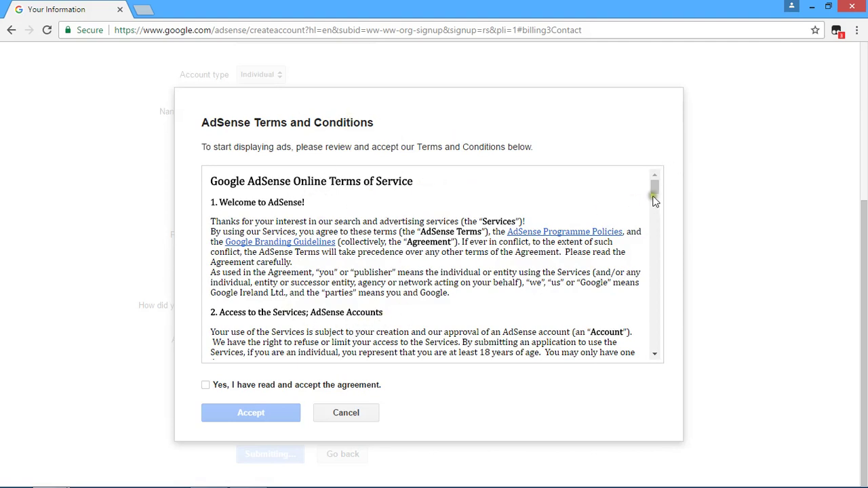
Scroll through the AdSense terms, tick 'Yes, I have read and accept the agreement', and accept
left_click_drag(655, 188, 663, 211)
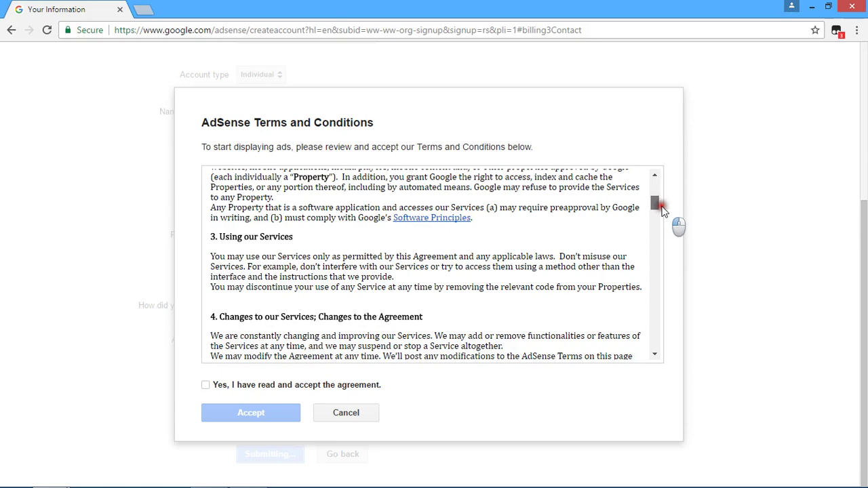
mouse_move(664, 211)
left_mouse_down()
mouse_move(664, 234)
mouse_move(657, 219)
left_mouse_up()
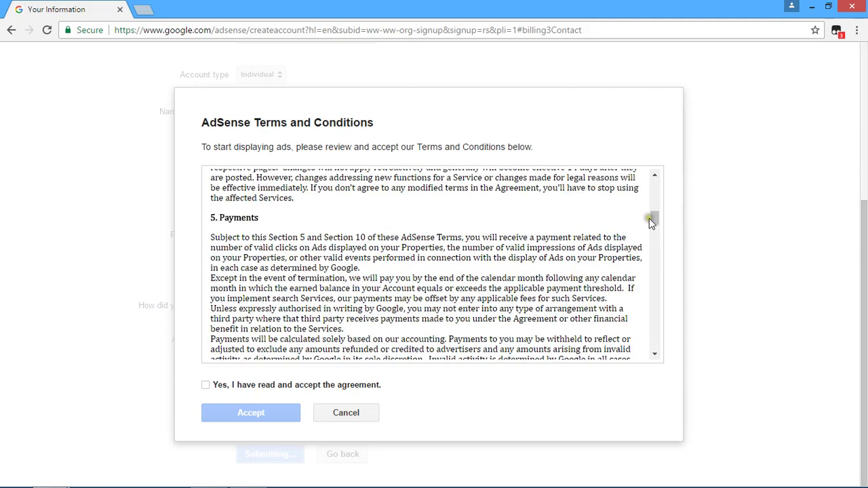
left_click_drag(660, 221, 662, 344)
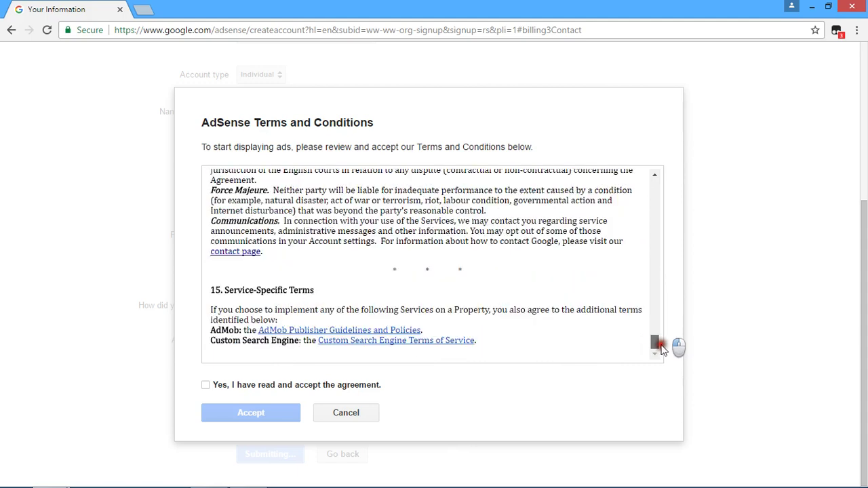
left_click(204, 385)
left_click(229, 416)
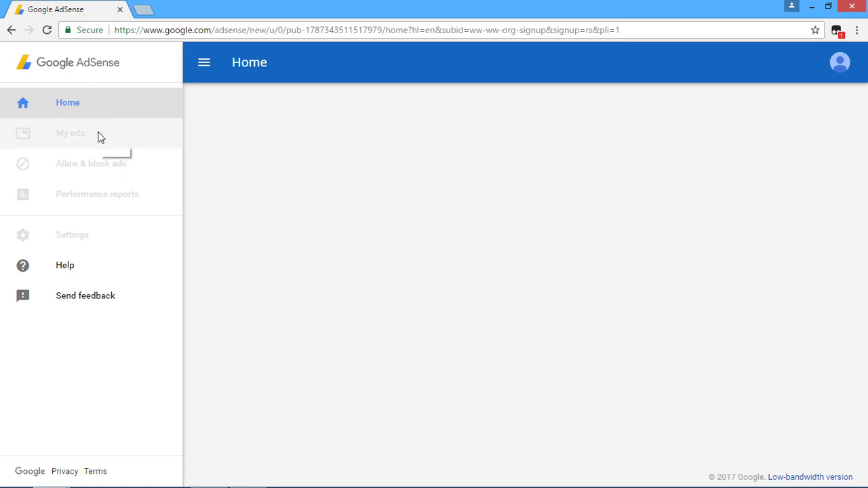
Reload the new account's AdSense Home page and let it finish loading
left_click(146, 117)
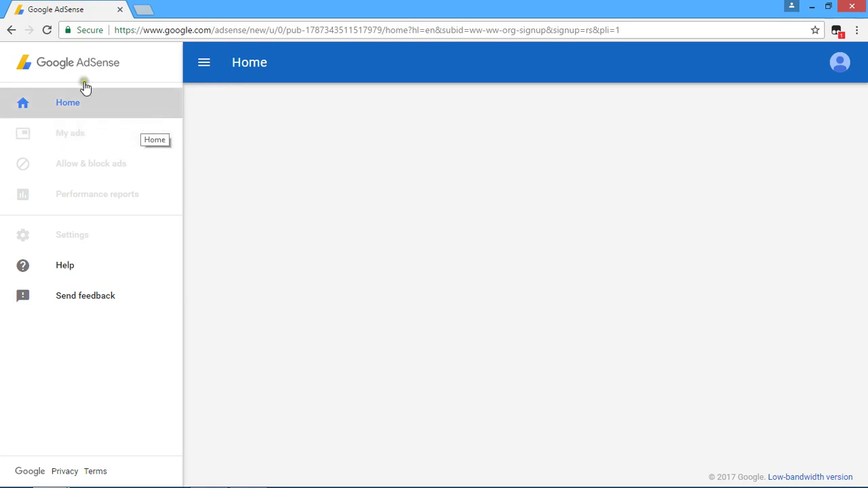
left_click(46, 30)
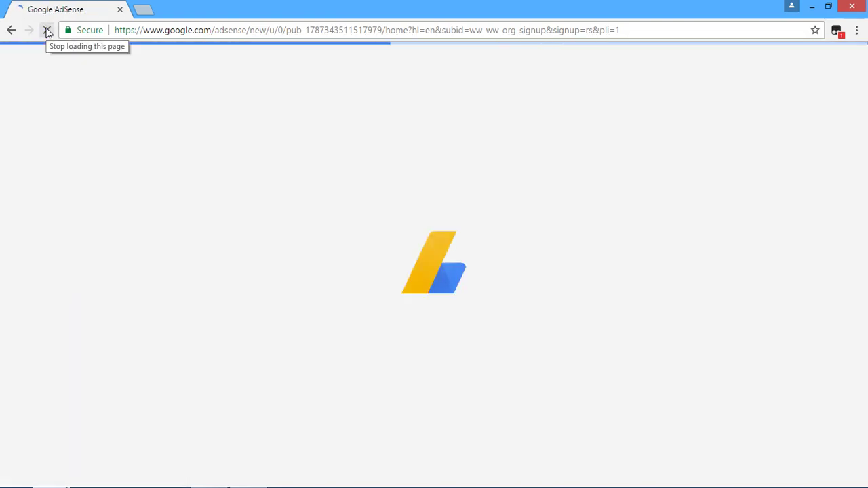
left_click(263, 102)
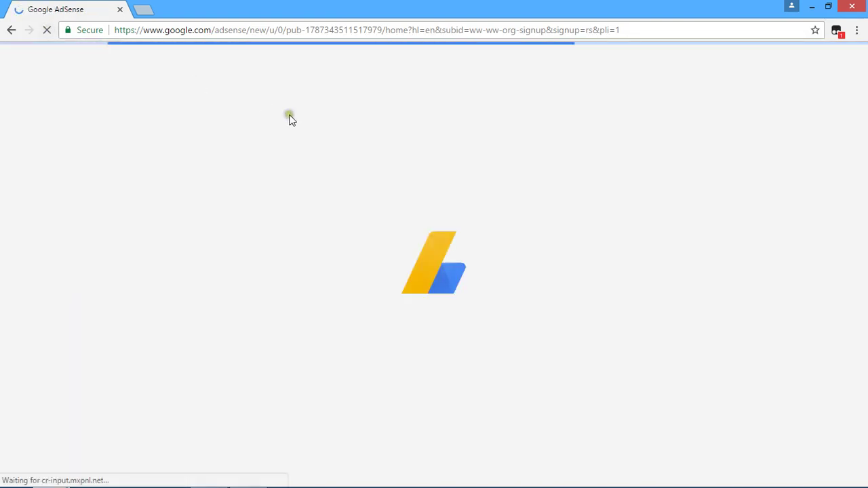
left_click(390, 112)
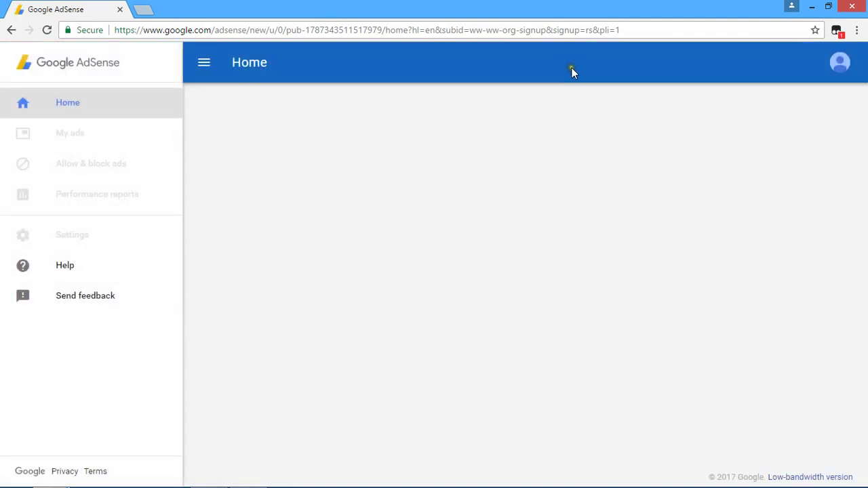
left_click(584, 95)
left_click(584, 95)
left_click(142, 11)
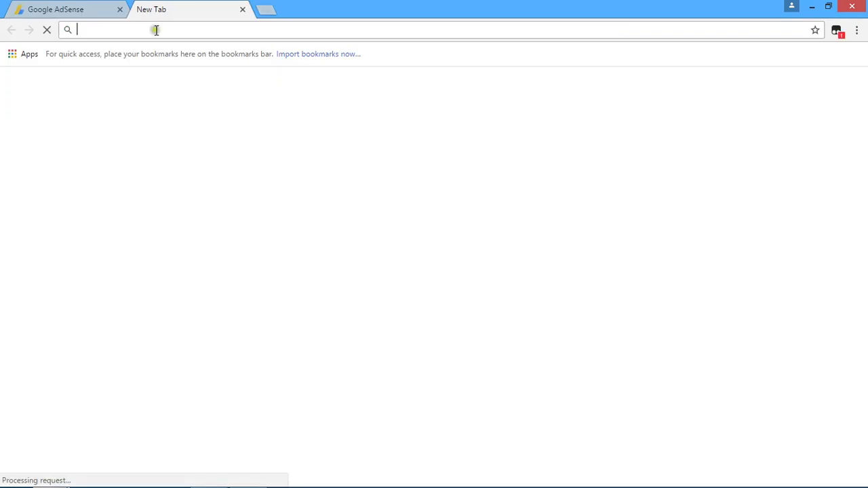
type("www.blogger.com")
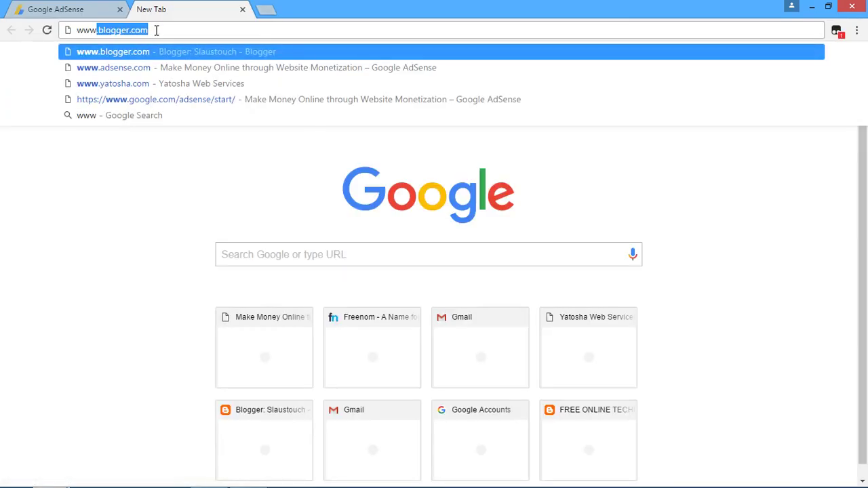
key("Return")
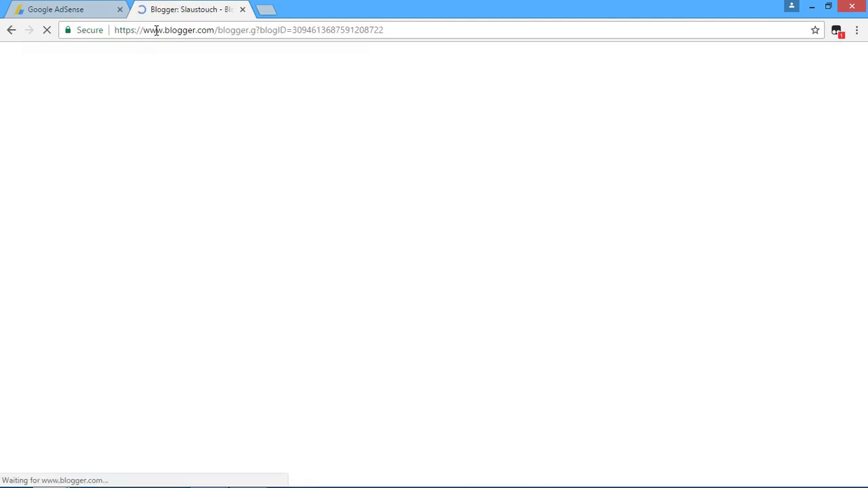
Copy the full auto-ads code snippet from AdSense and go to the Blogger tab
left_click(65, 12)
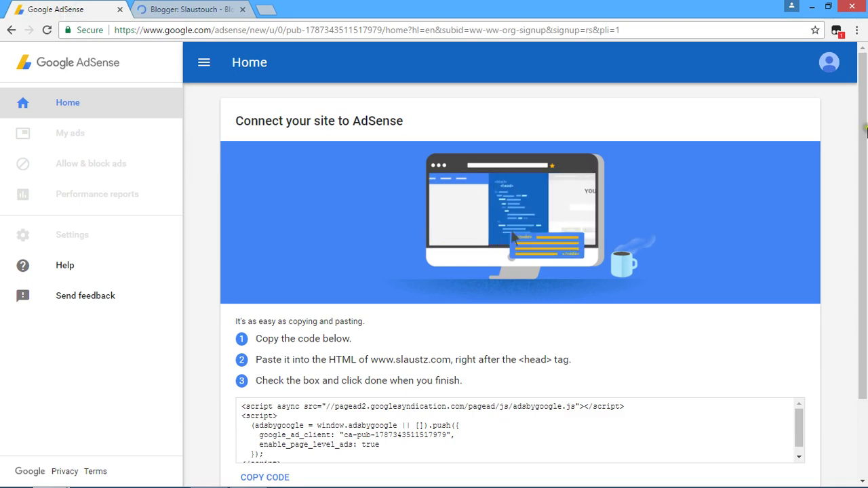
left_click(863, 99)
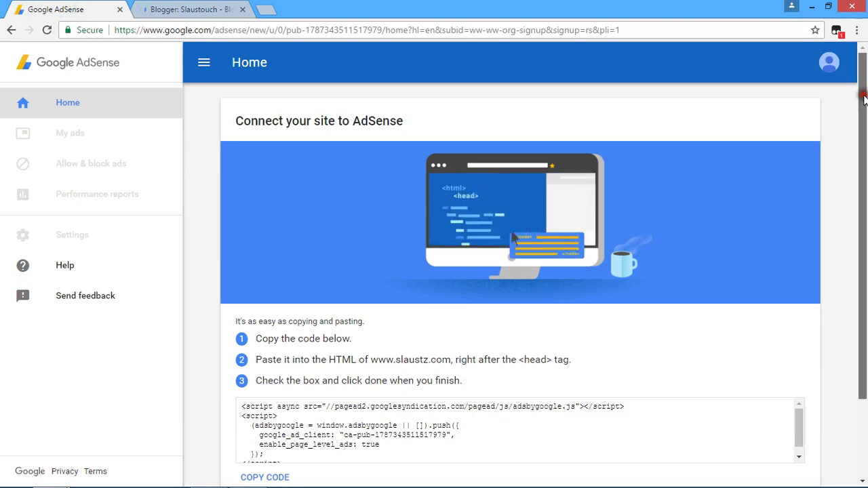
left_click_drag(864, 99, 864, 177)
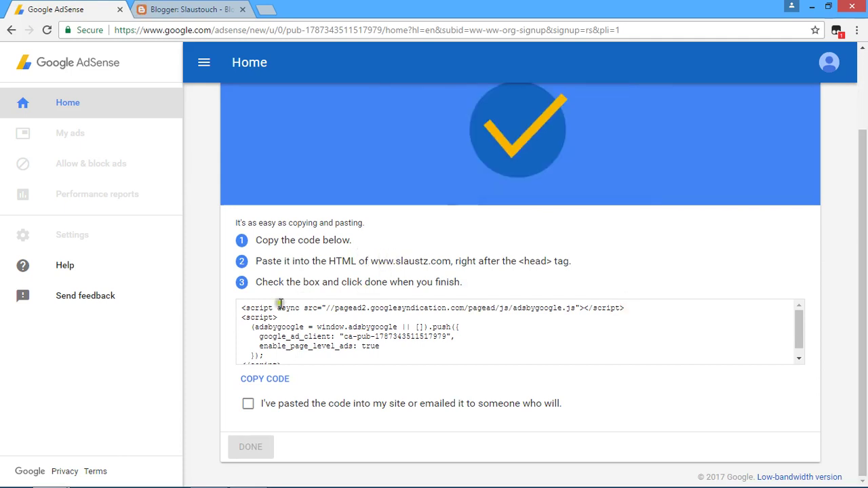
left_click_drag(241, 309, 335, 386)
right_click(371, 331)
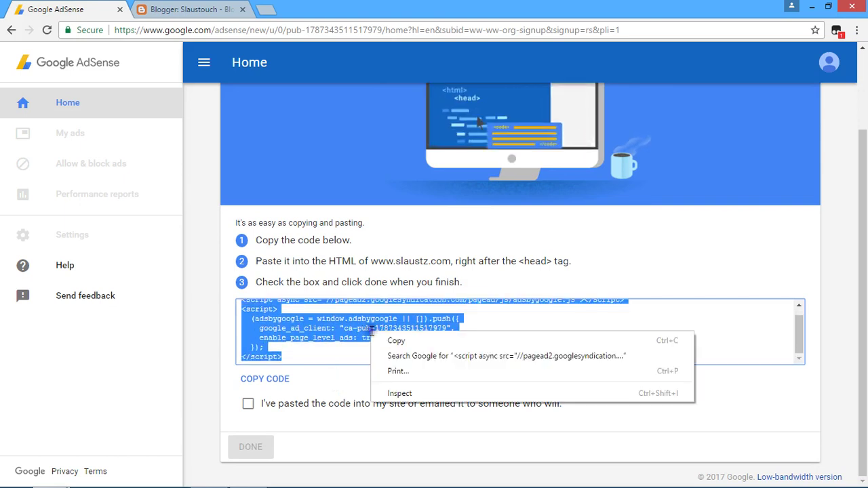
left_click(395, 341)
left_click(204, 10)
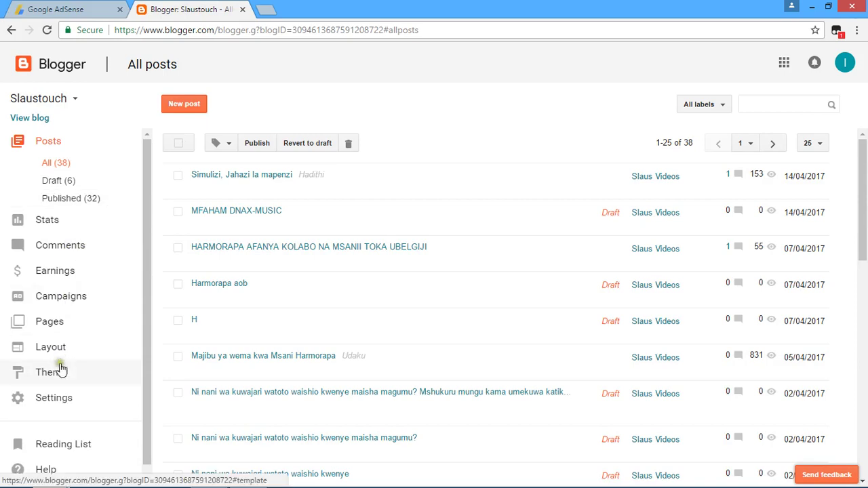
From Layout, swap the headerright gadget's old ad unit for the AdSense auto-ads code and save
left_click(48, 396)
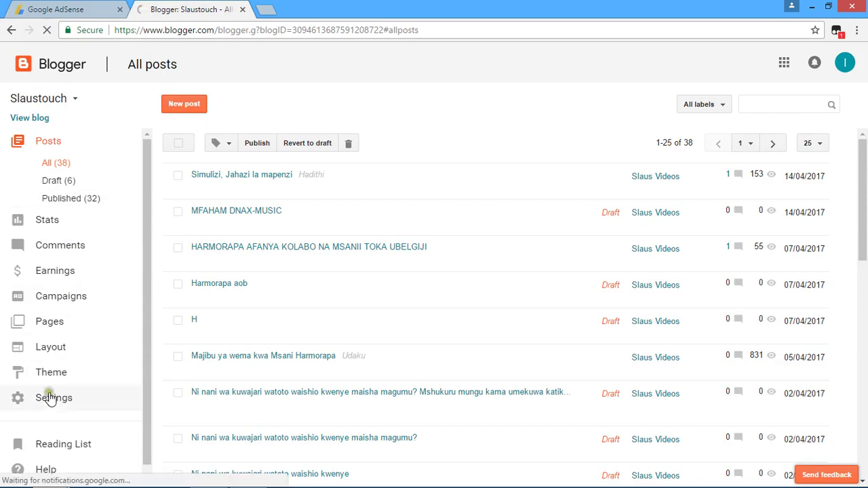
left_click(49, 350)
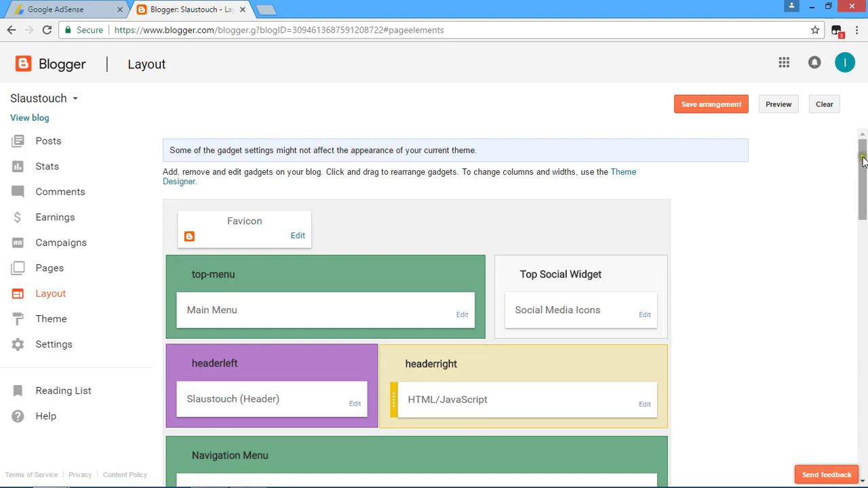
left_click_drag(863, 161, 863, 205)
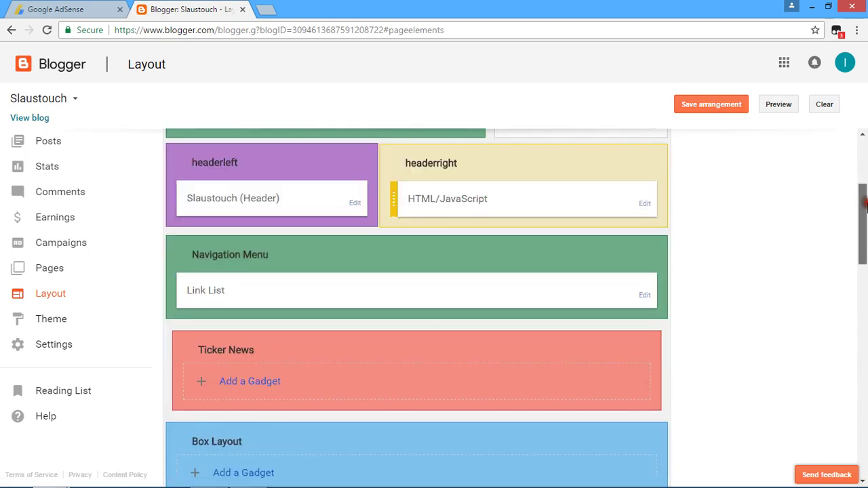
left_click(644, 204)
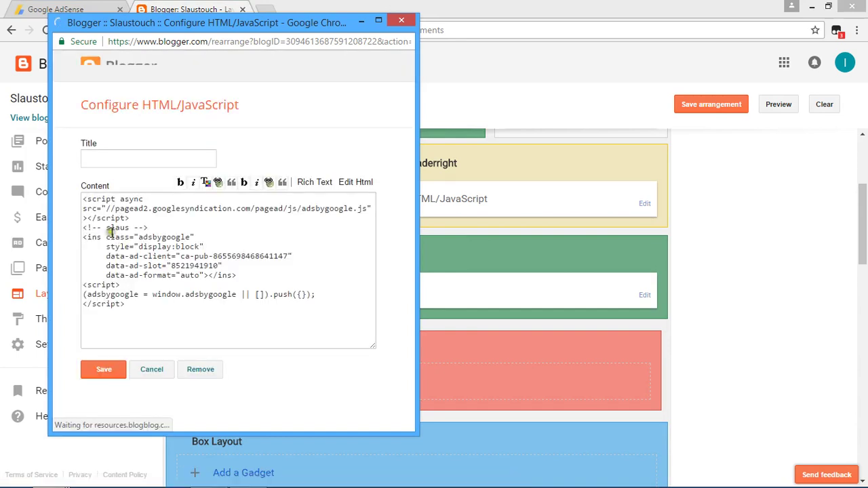
left_click_drag(84, 202, 195, 324)
right_click(113, 250)
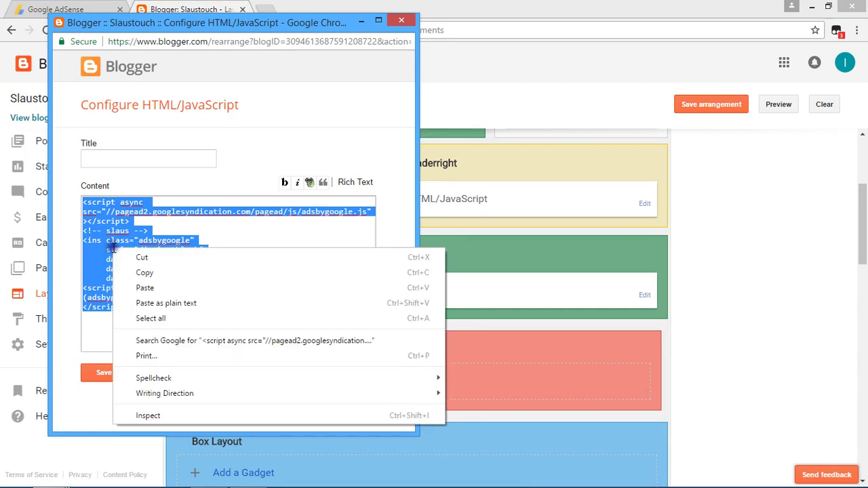
left_click(151, 288)
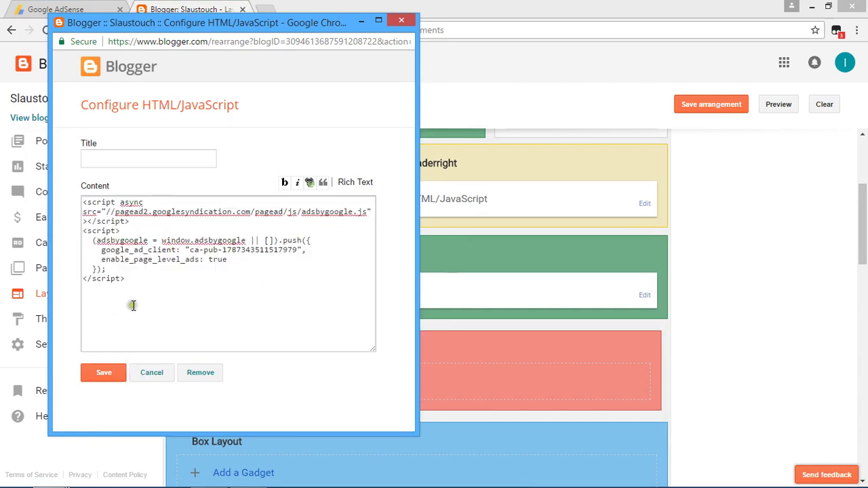
left_click(110, 374)
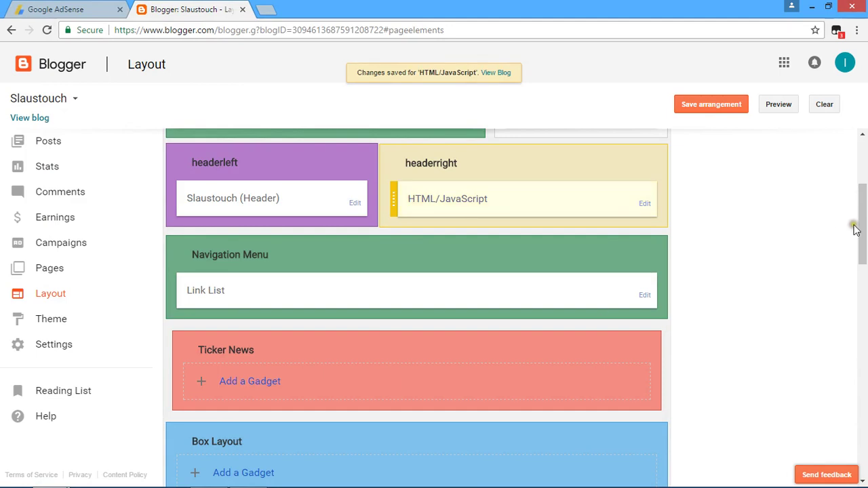
Paste the AdSense auto-ads code into the empty Home ADS gadget's content and save it
left_click_drag(863, 215, 863, 276)
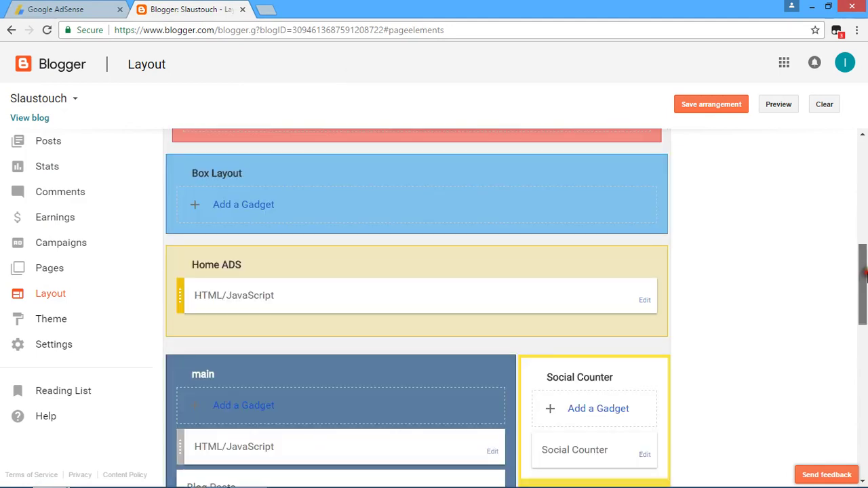
left_click(645, 301)
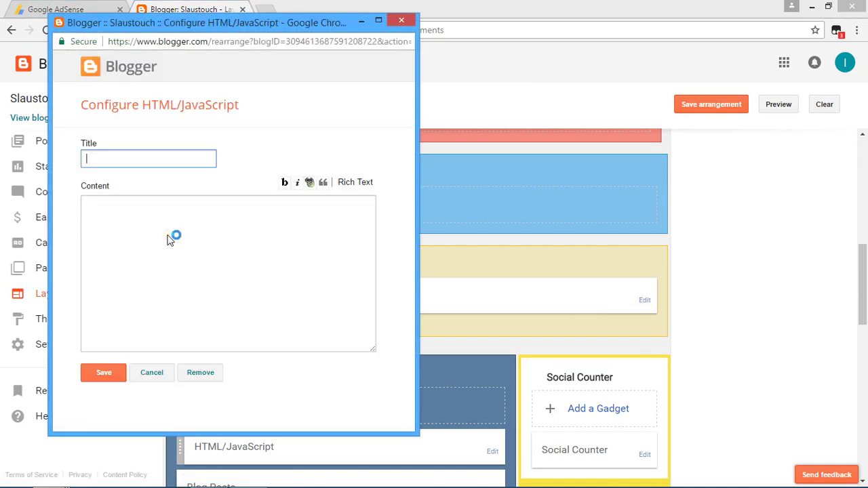
right_click(109, 231)
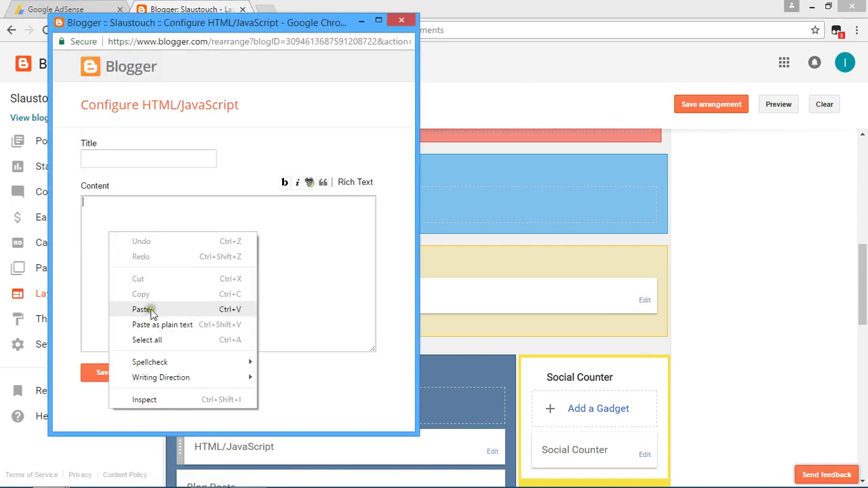
left_click(142, 309)
left_click(106, 372)
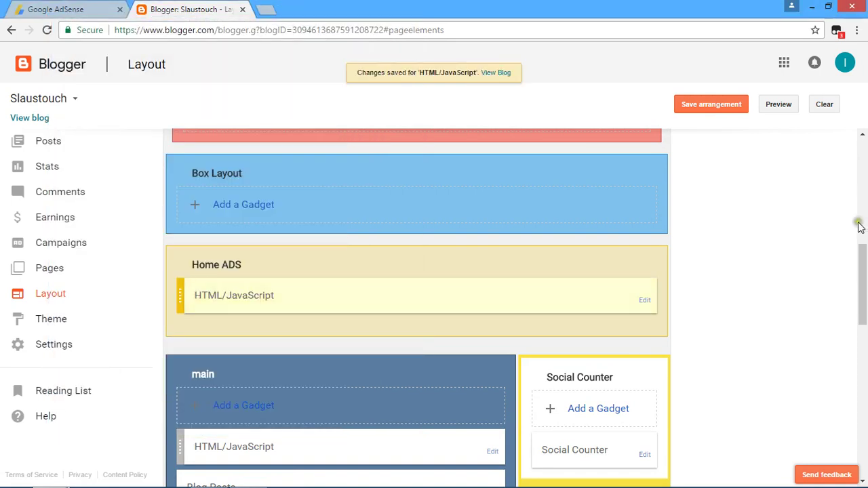
left_click_drag(862, 251, 862, 331)
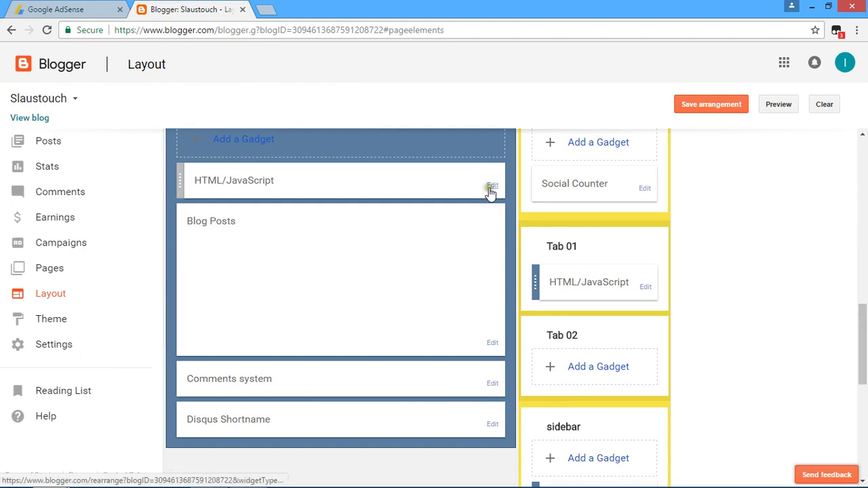
Replace the sidebar ad code in the gadget above Blog Posts with auto-ads code, then save the arrangement
left_click(491, 187)
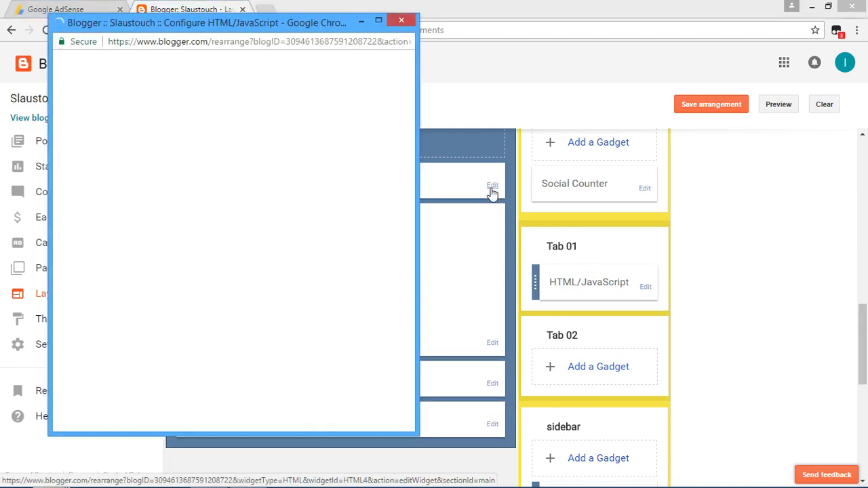
left_click_drag(82, 201, 300, 329)
right_click(158, 227)
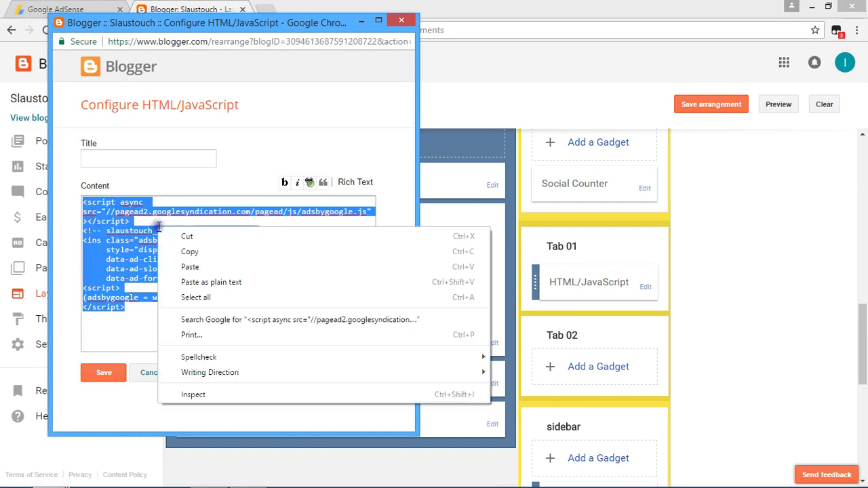
left_click(214, 267)
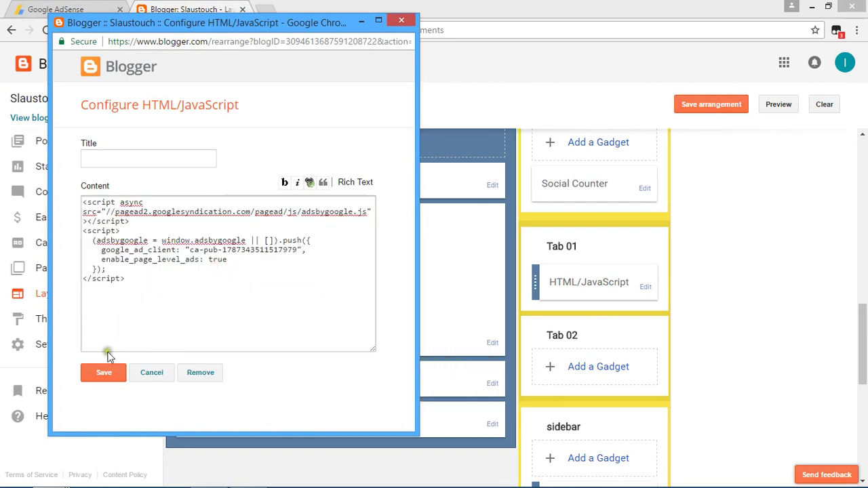
left_click(112, 372)
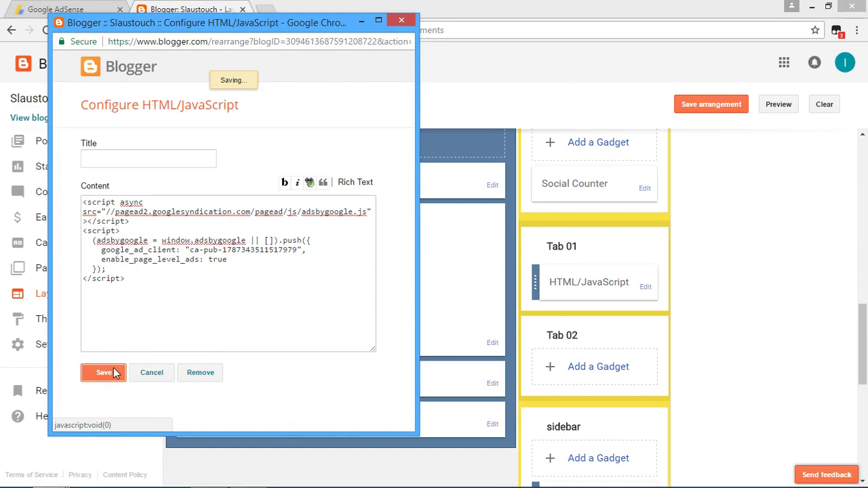
left_click(722, 107)
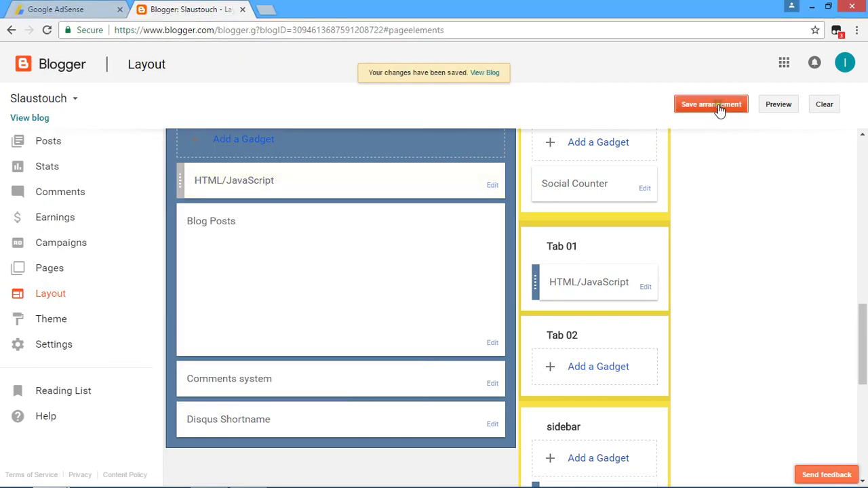
left_click(30, 14)
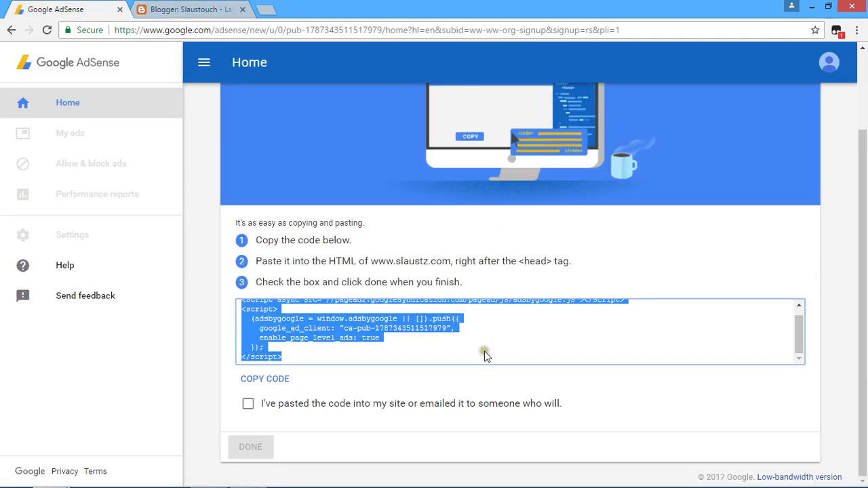
Tick "I've pasted the code into my site" and submit with DONE
left_click(248, 405)
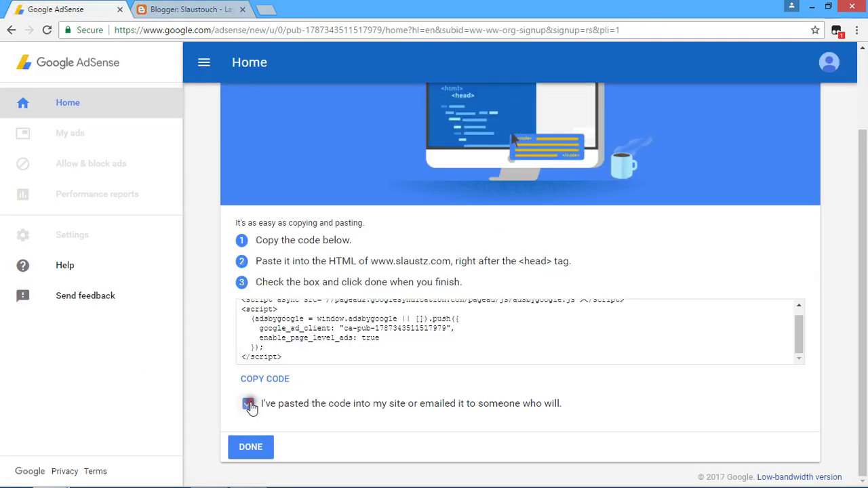
left_click(251, 448)
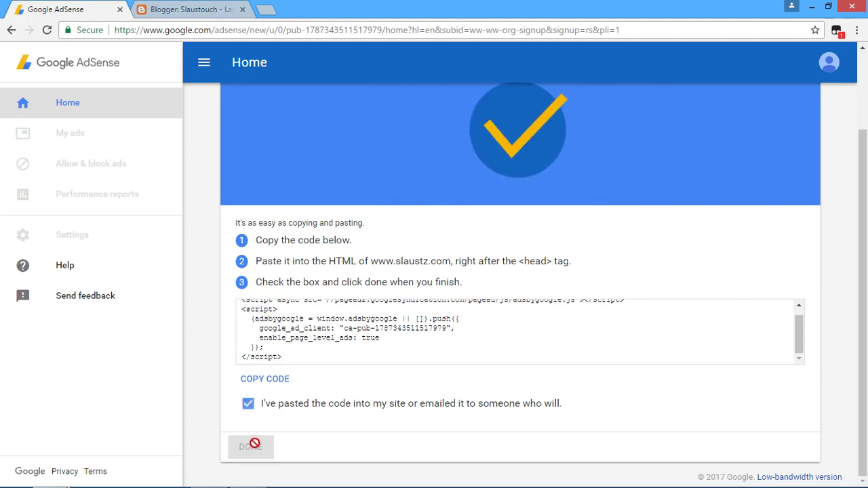